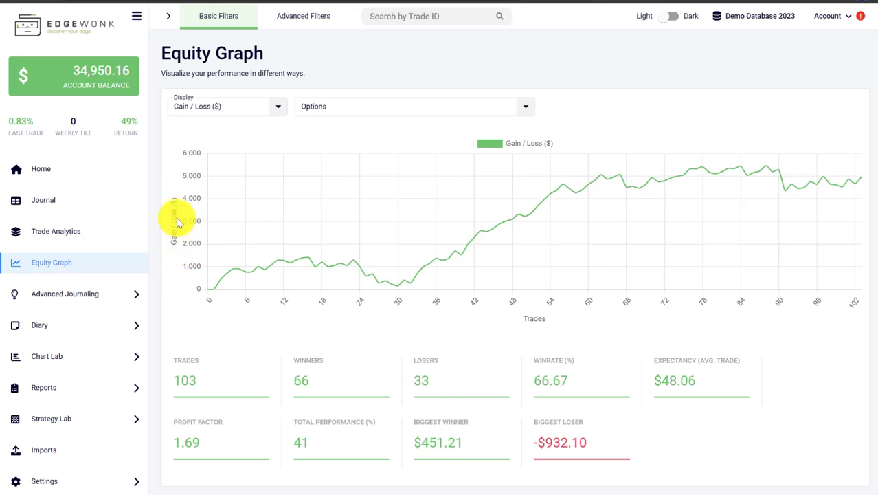
- Cycle the chart through Account Balance, Percentage (%) and R Multiple, then back to Gain / Loss ($)
click(232, 110)
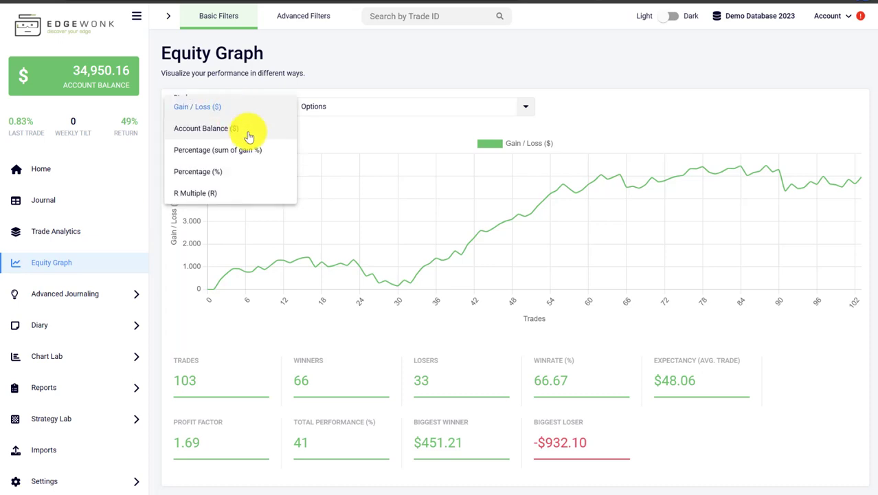
click(246, 129)
click(248, 112)
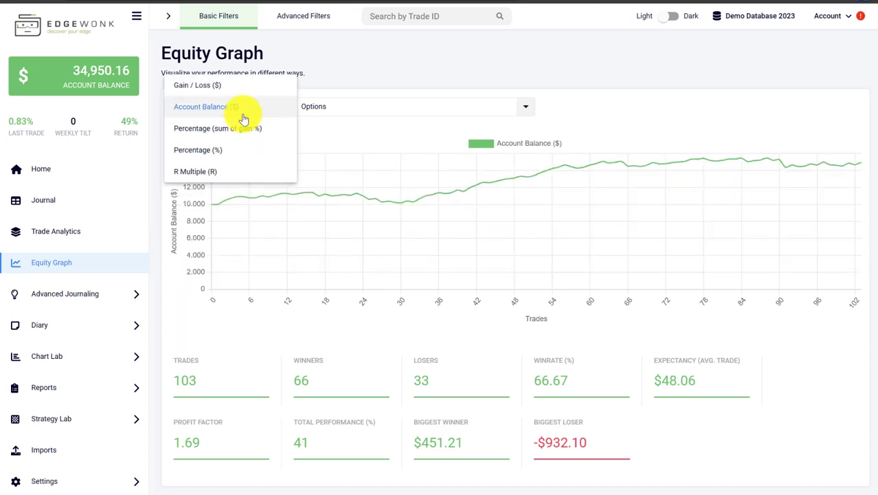
click(239, 152)
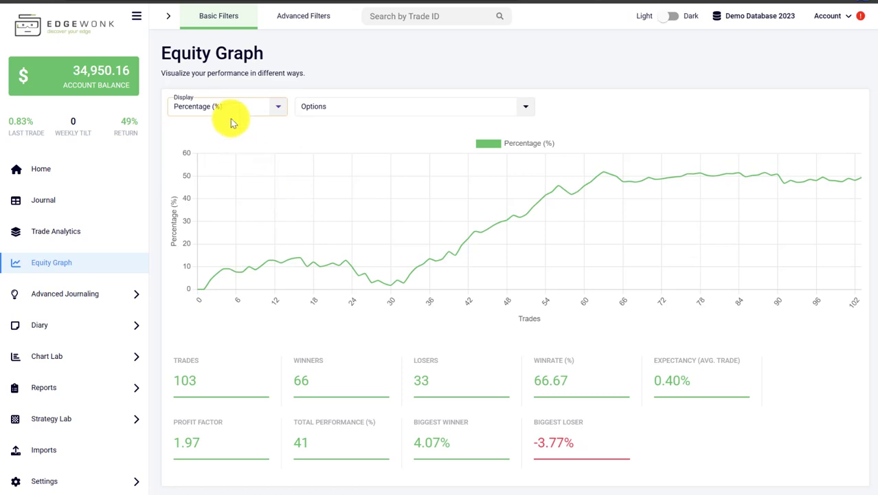
click(230, 115)
click(223, 131)
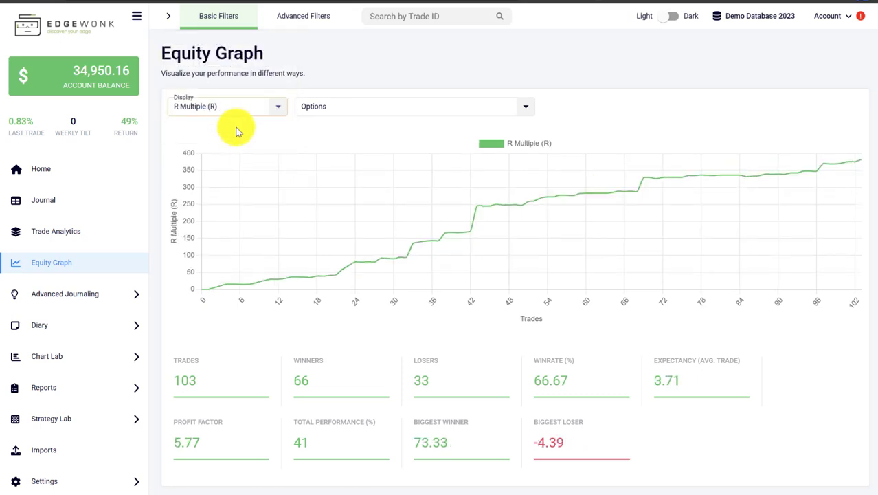
click(236, 109)
click(266, 138)
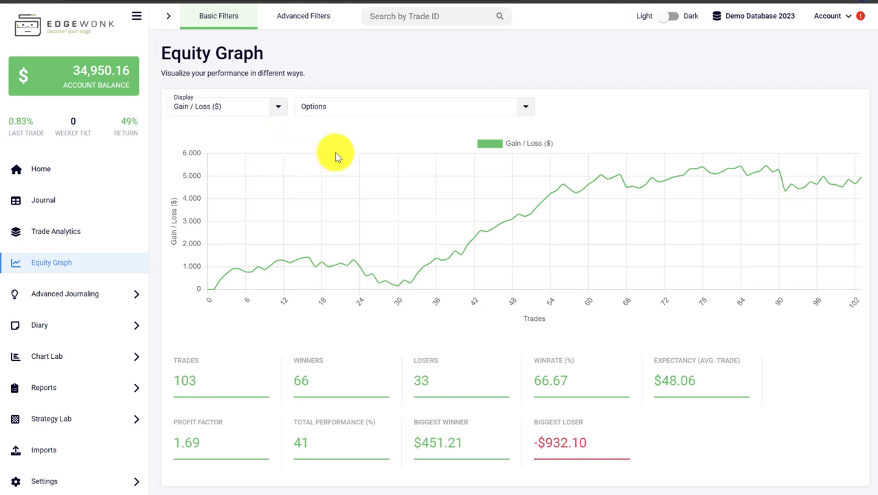
- Try the without-fees line, tiltmeter bars and 50-trade average overlays, keeping only the 20-trade moving average
click(341, 108)
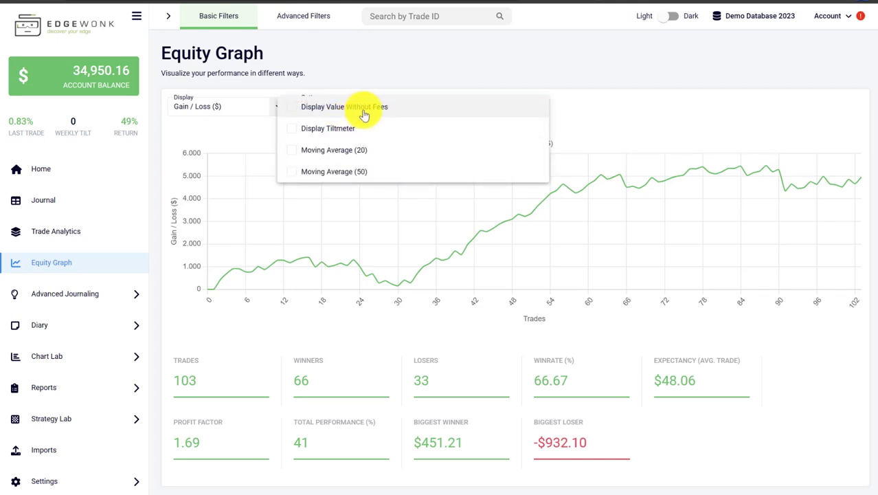
click(364, 112)
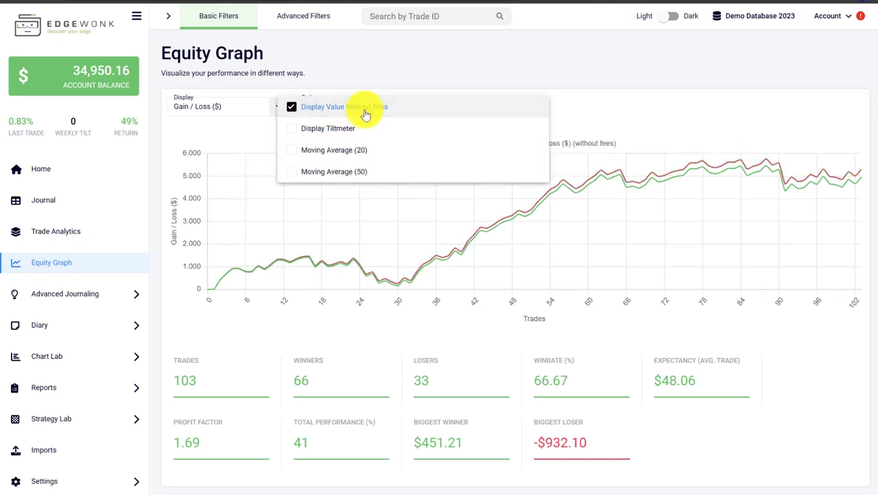
click(365, 113)
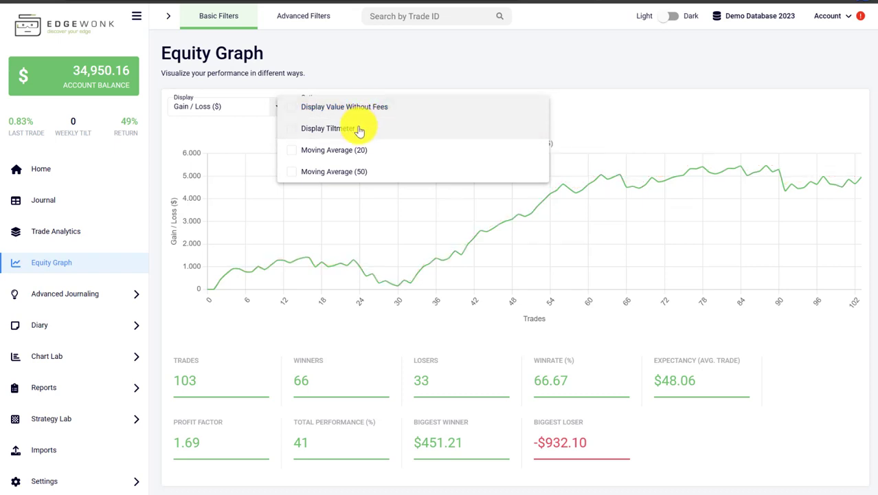
click(359, 127)
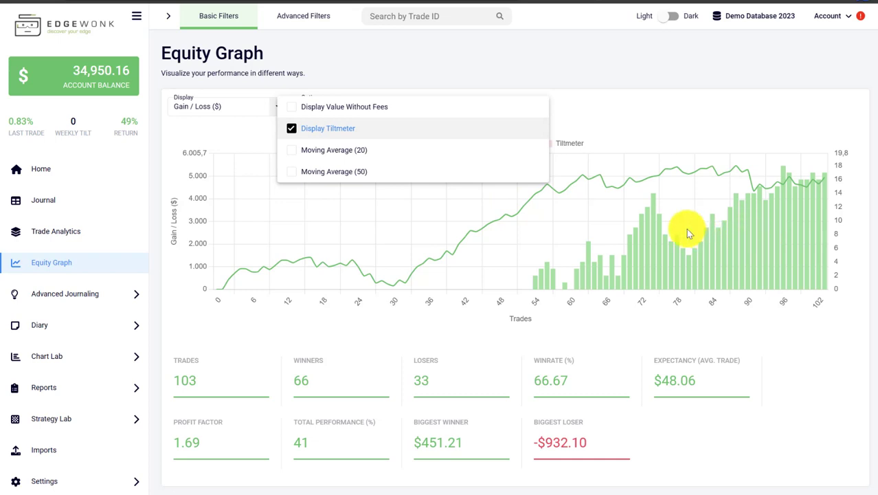
click(349, 136)
click(350, 149)
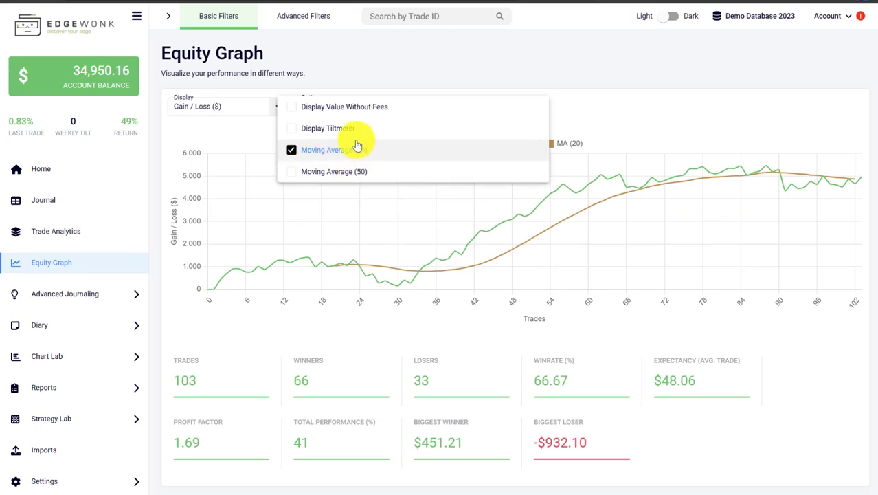
click(361, 171)
click(361, 173)
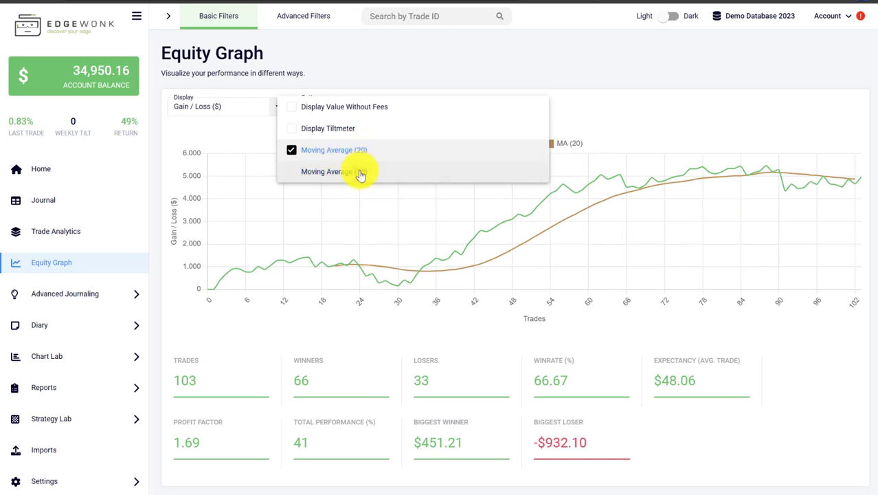
click(643, 95)
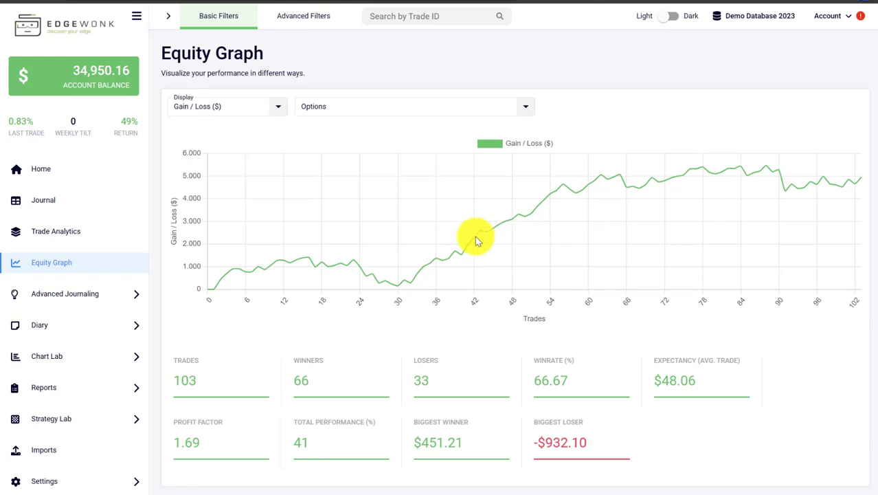
- Inspect a charted trade's details and screenshot attachments, then close it without saving
click(520, 218)
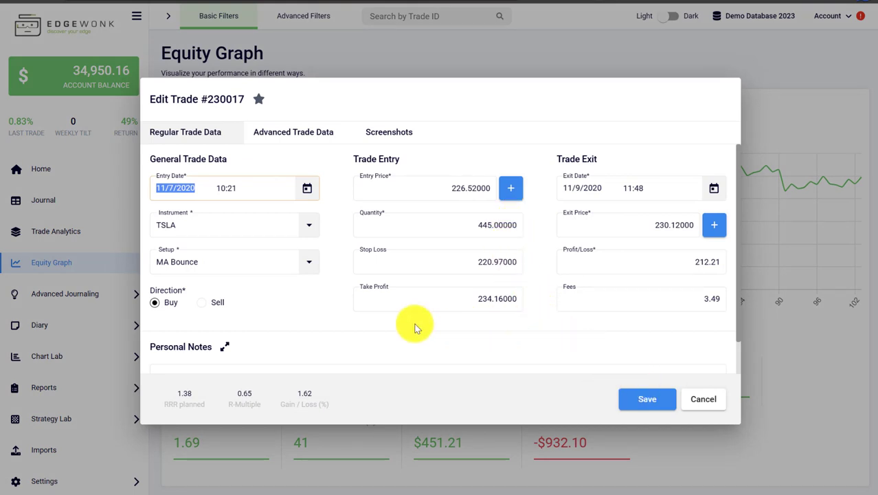
scroll(349, 310, down, 1)
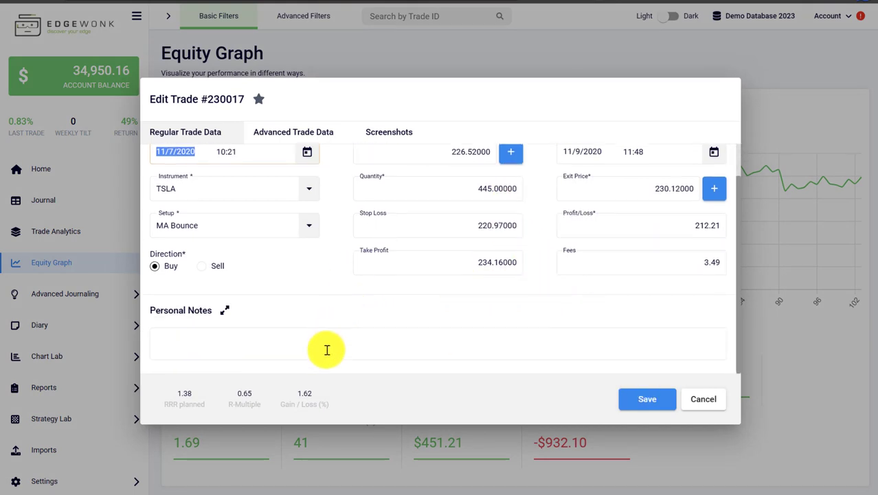
click(376, 132)
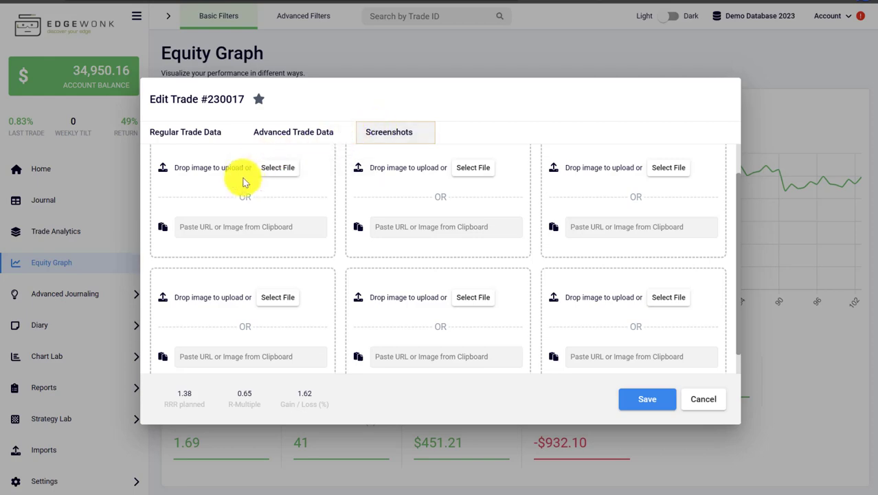
click(202, 132)
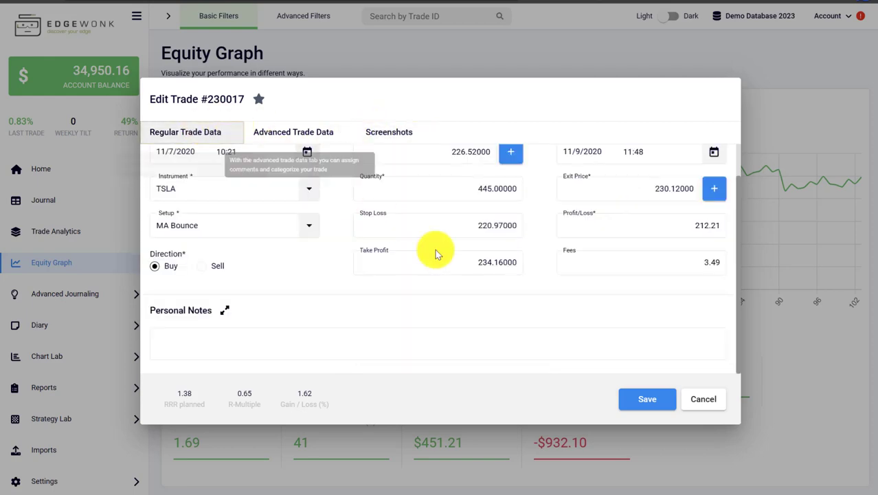
scroll(554, 298, up, 1)
click(704, 401)
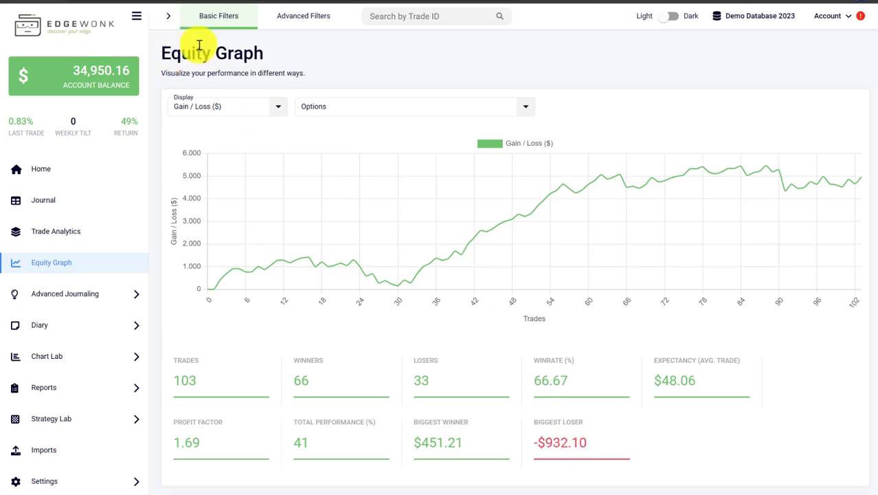
- Show the basic filter dropdowns and go to Chart Lab's Consecutive losses/wins analysis
click(169, 19)
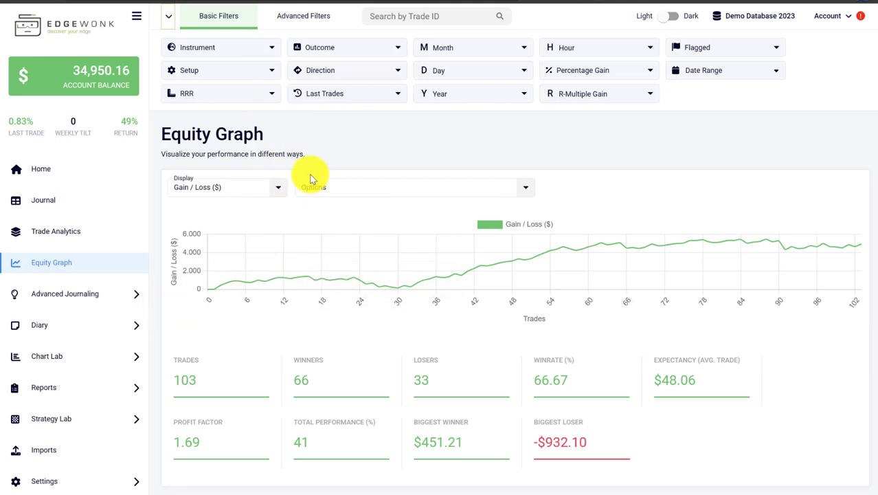
scroll(113, 259, down, 1)
click(110, 280)
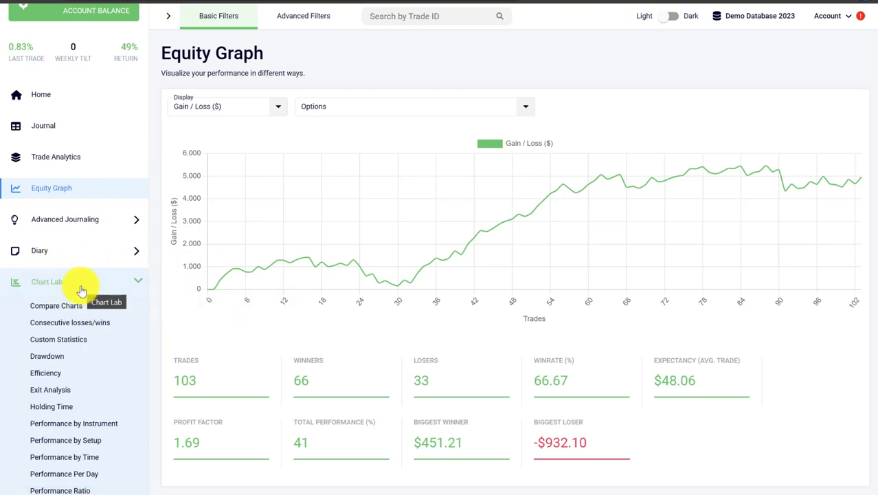
scroll(121, 332, down, 1)
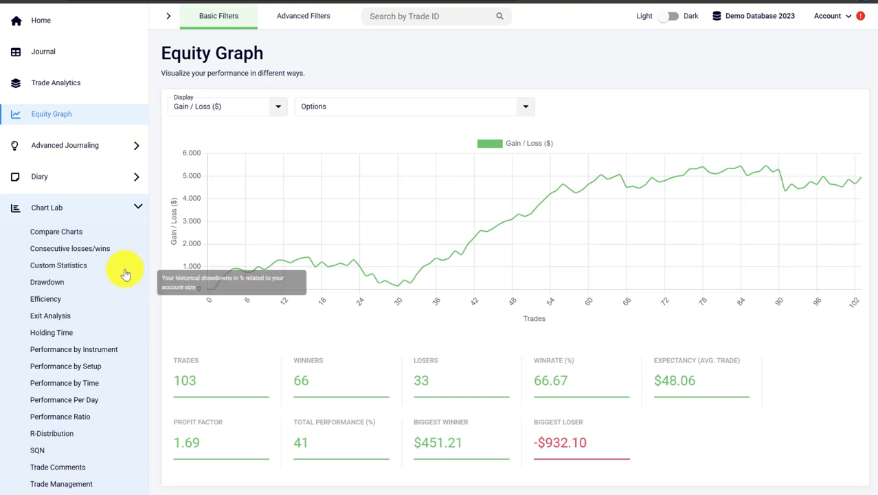
click(102, 254)
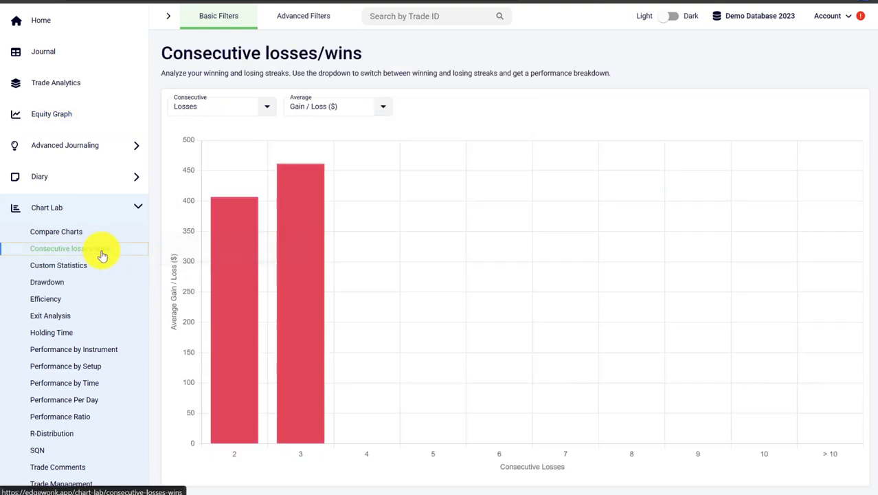
- Chart winning streaks instead of losing ones and inspect the streak bars
click(237, 109)
click(235, 129)
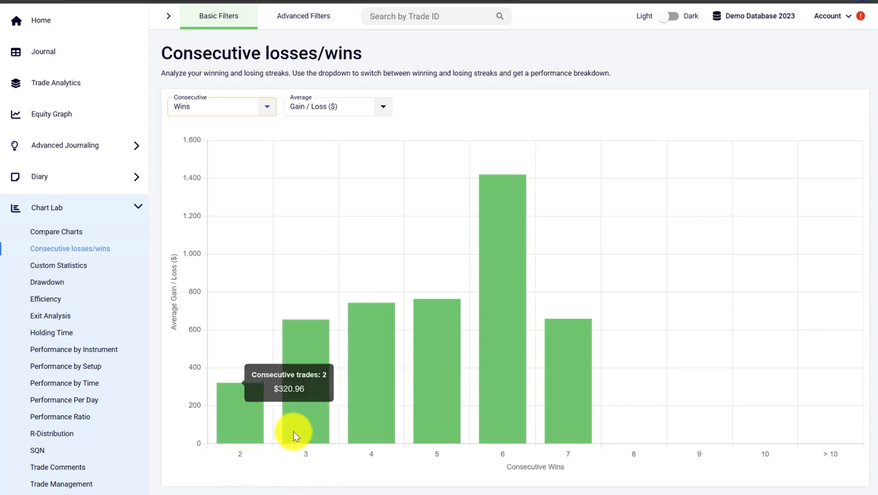
mouse_move(310, 461)
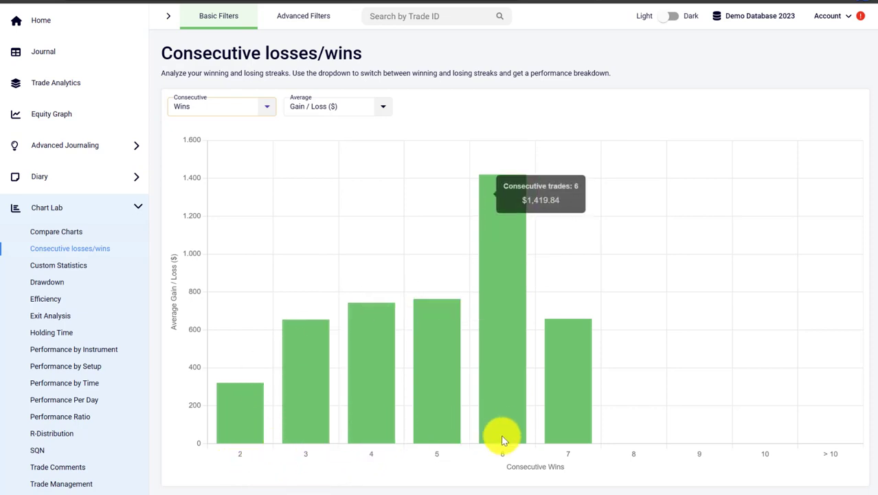
mouse_move(559, 417)
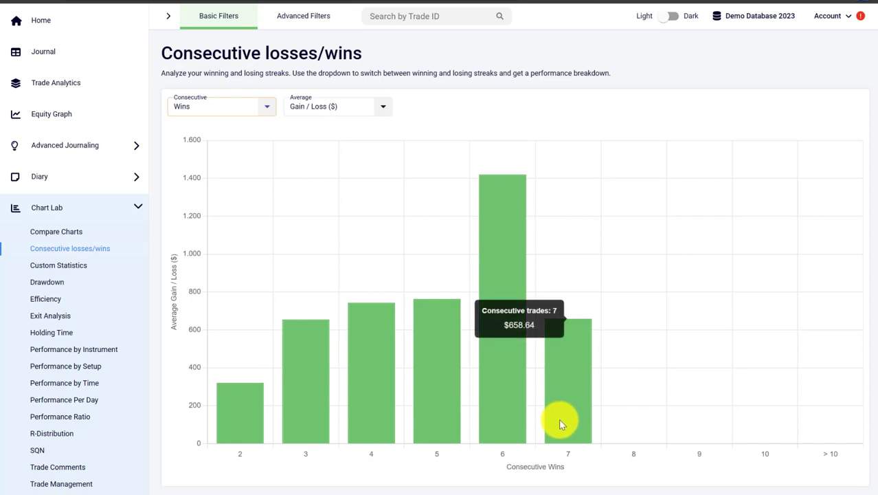
- Switch back to losing streaks and go to the Custom Statistics chart
click(231, 114)
click(227, 88)
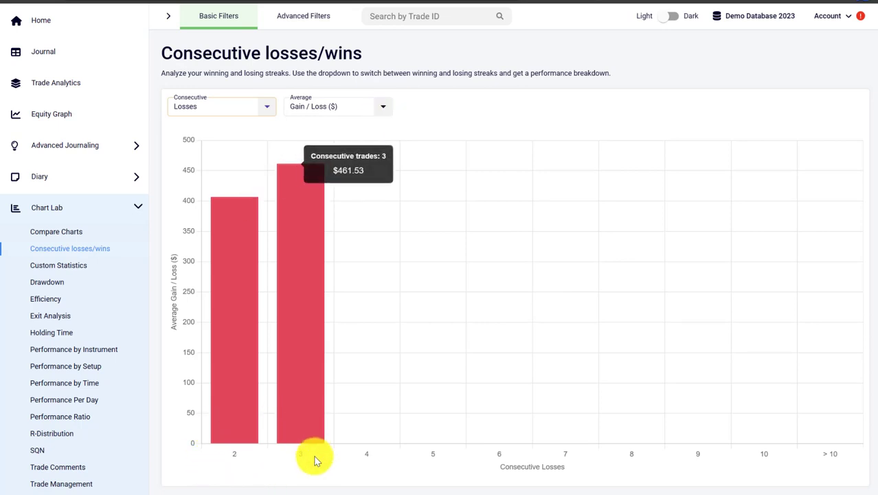
click(59, 264)
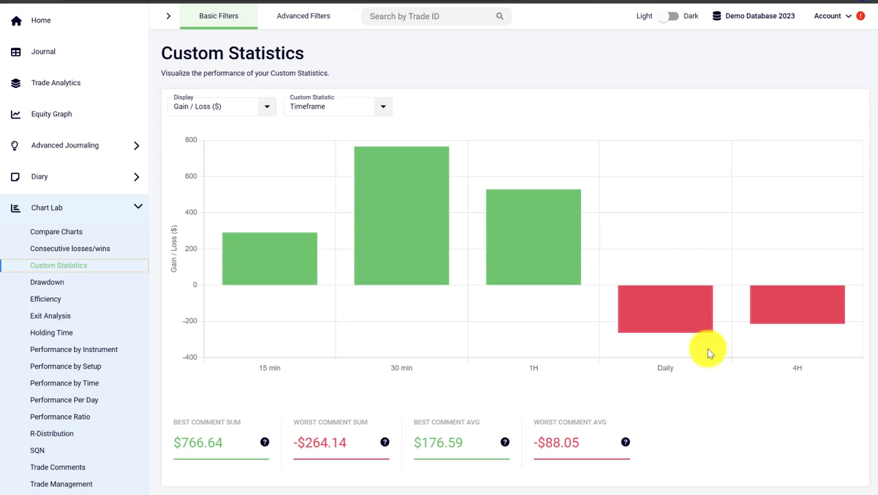
- Break Custom Statistics results down by Pattern, Mental, Indicator, then Market General
click(347, 108)
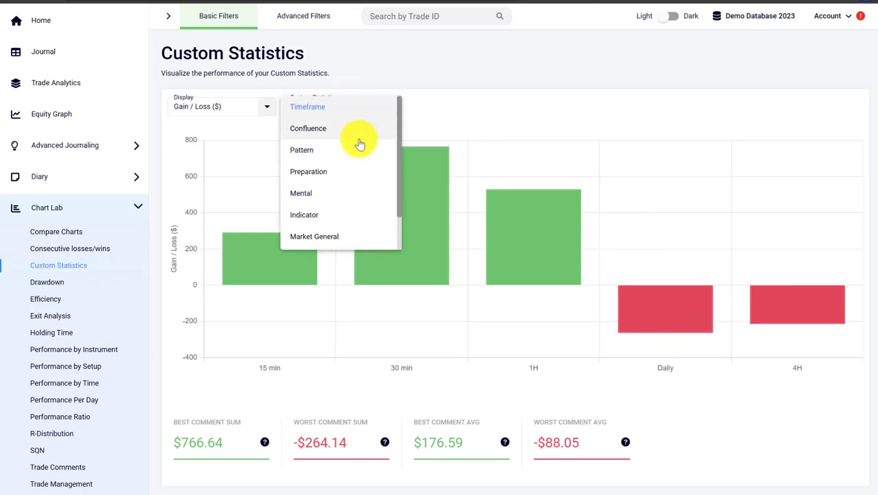
click(354, 151)
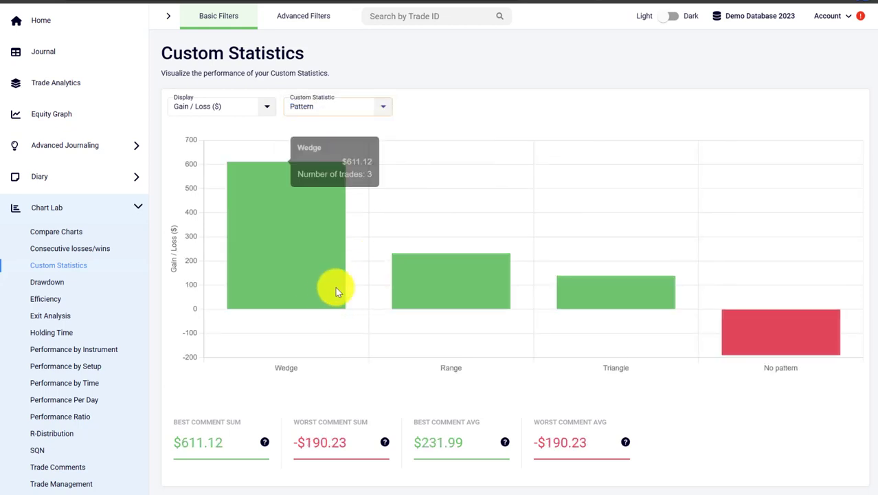
click(366, 109)
click(361, 113)
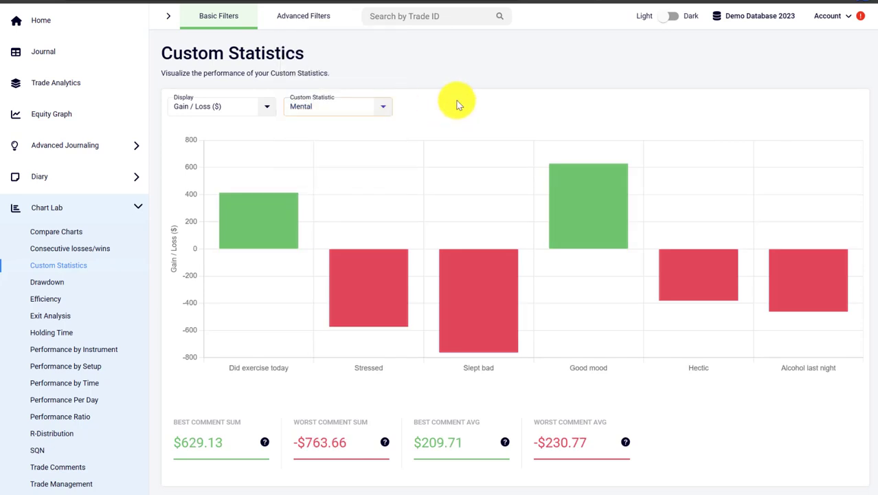
click(384, 106)
click(364, 129)
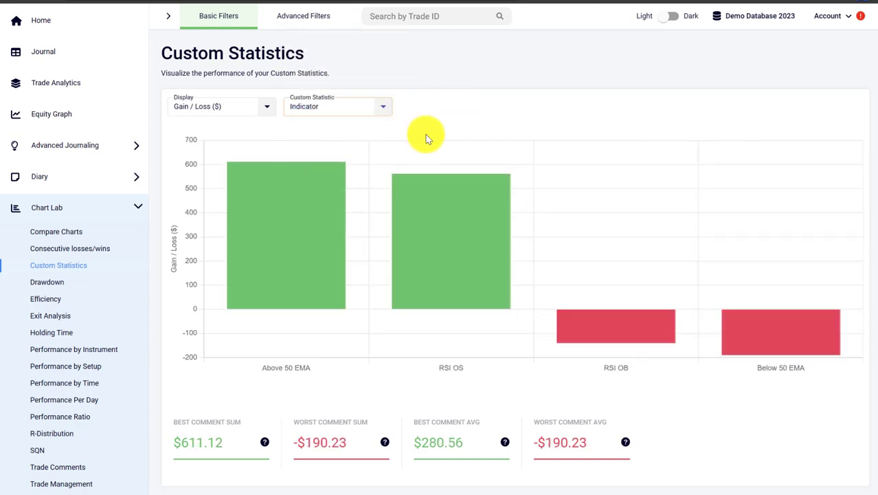
click(369, 107)
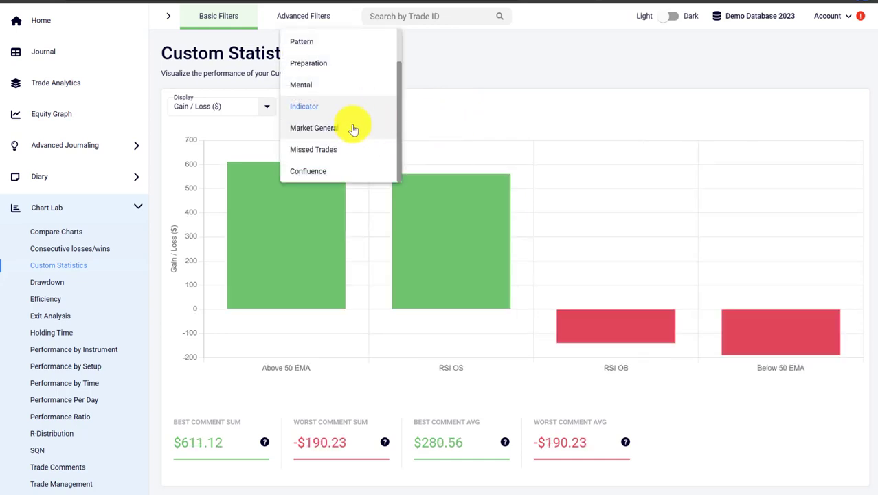
click(354, 134)
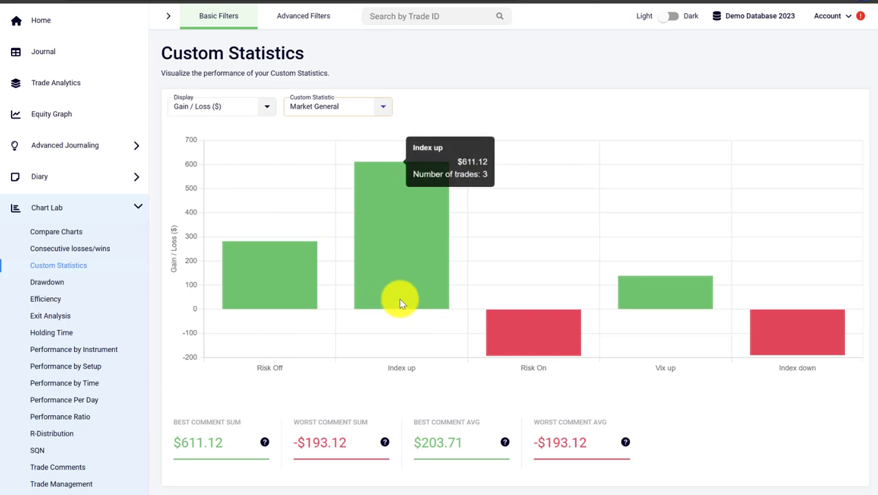
click(362, 110)
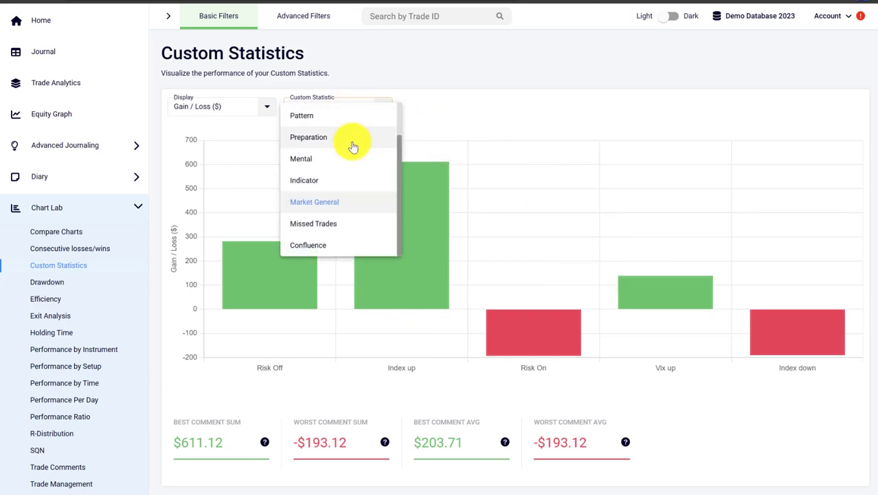
scroll(349, 186, up, 1)
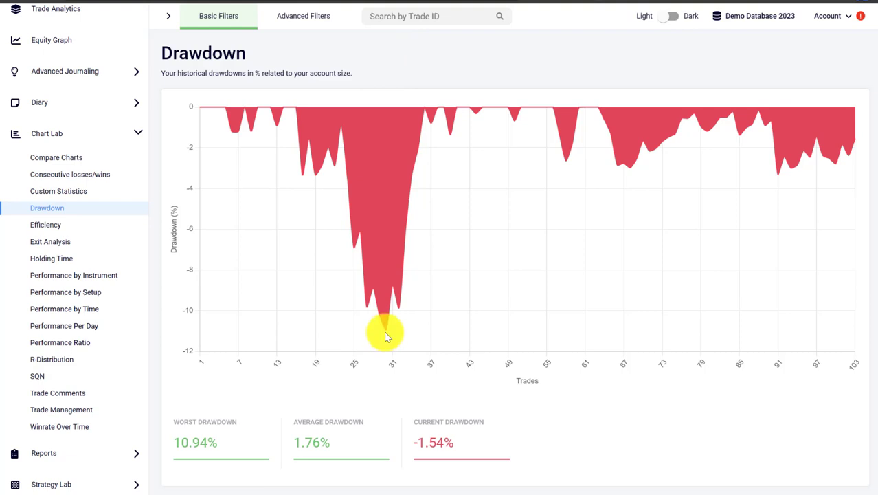
mouse_move(385, 336)
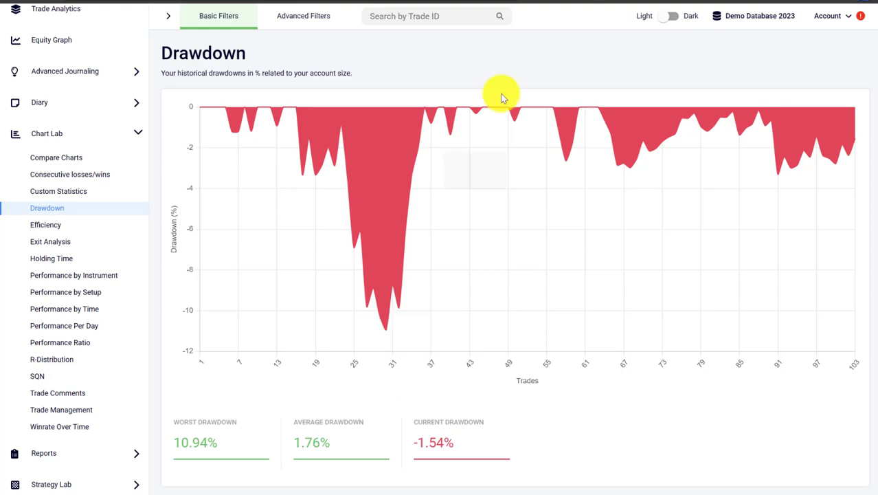
mouse_move(496, 111)
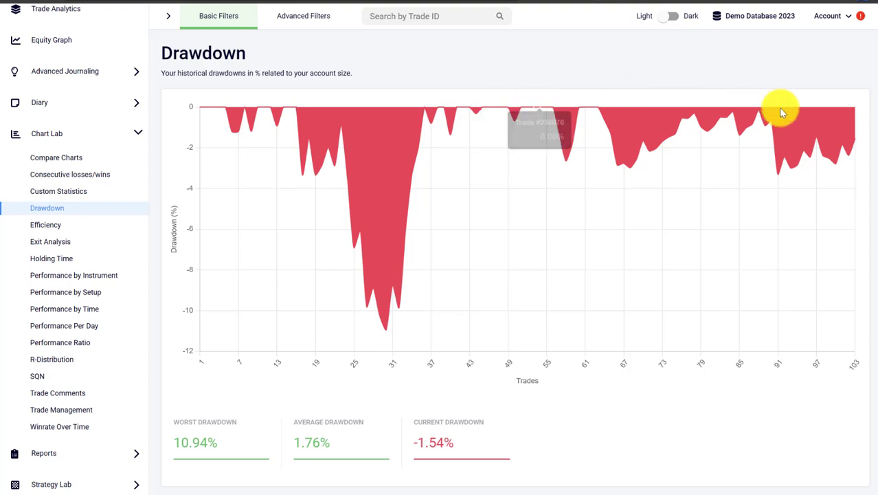
mouse_move(860, 145)
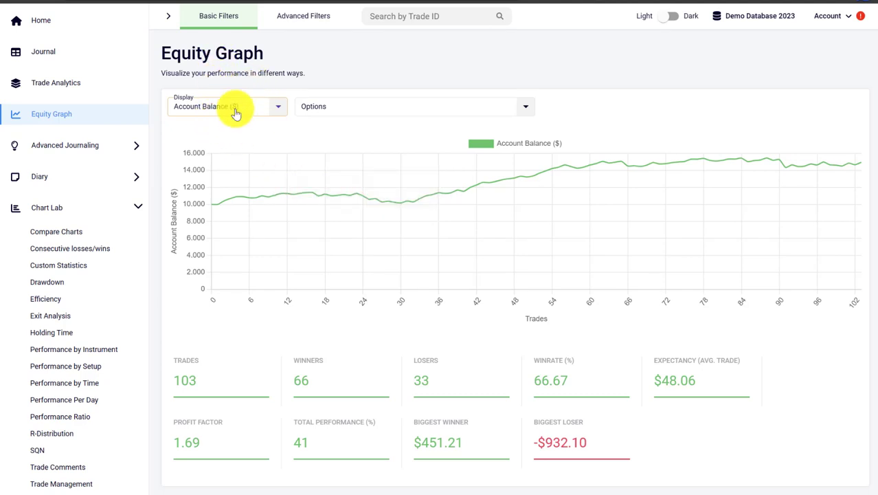
- Inspect the chart details at the right edge of the view
mouse_move(864, 169)
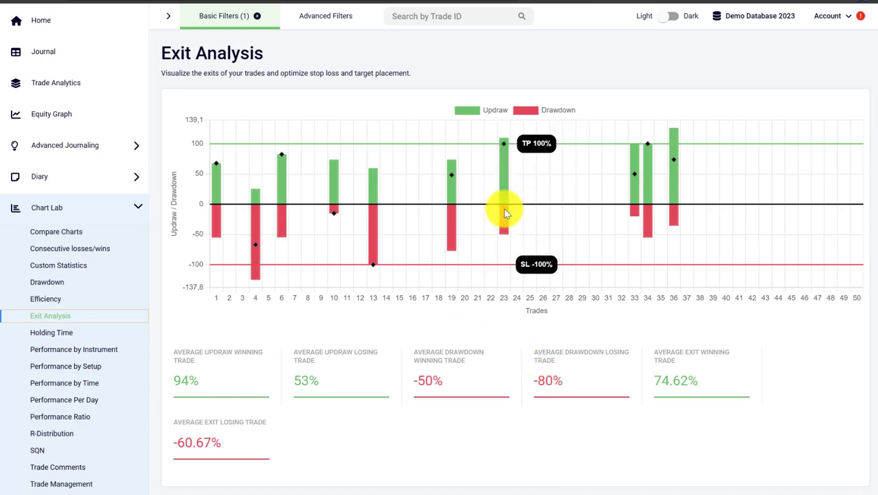
- Read a trade's updraw and drawdown values on the Exit Analysis chart
mouse_move(502, 205)
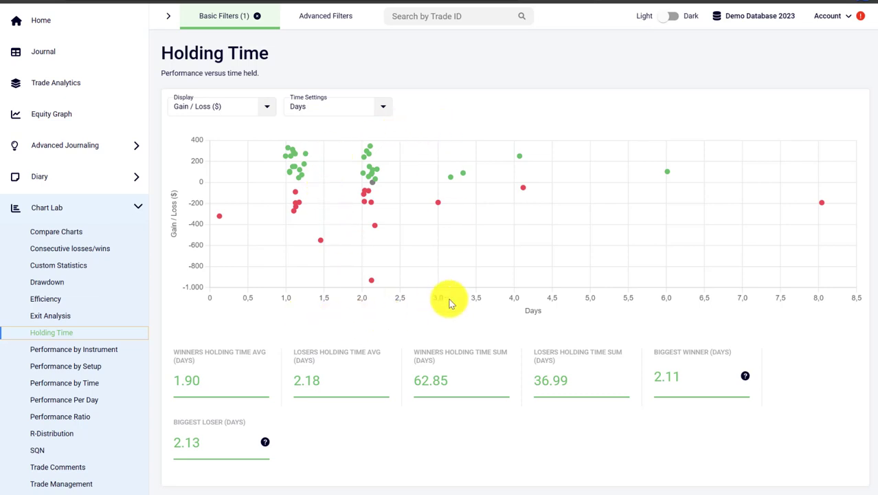
- Measure holding time in minutes instead of days
click(363, 114)
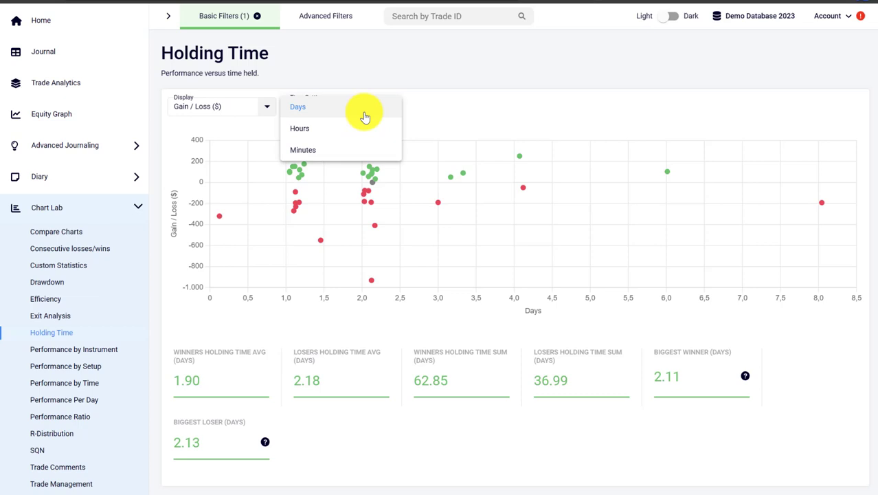
click(366, 155)
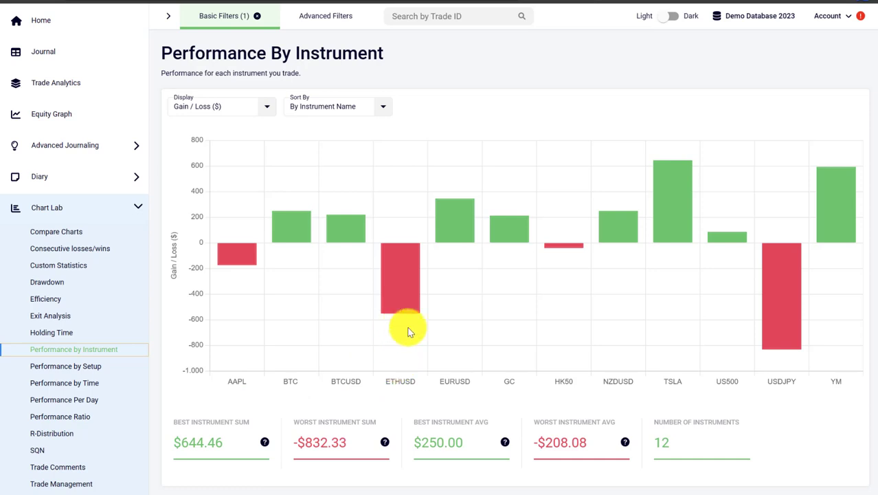
- Sort instruments by value, highest first, from TSLA down to USDJPY
click(356, 107)
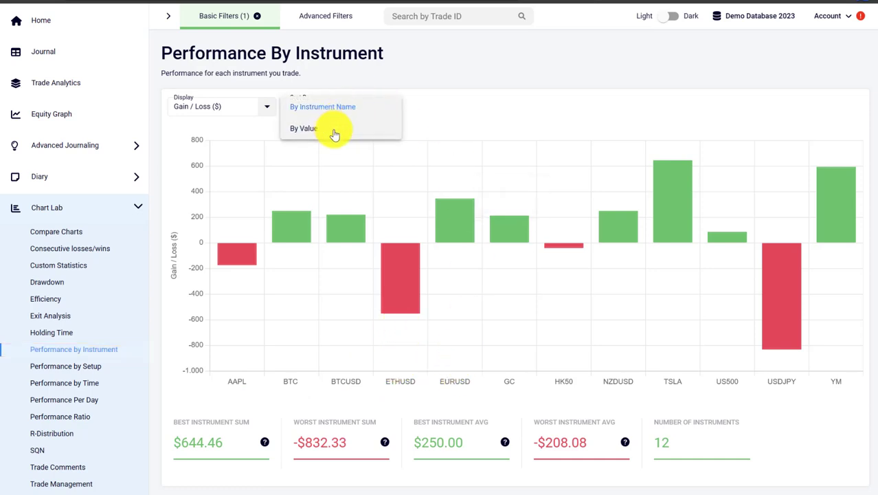
click(333, 129)
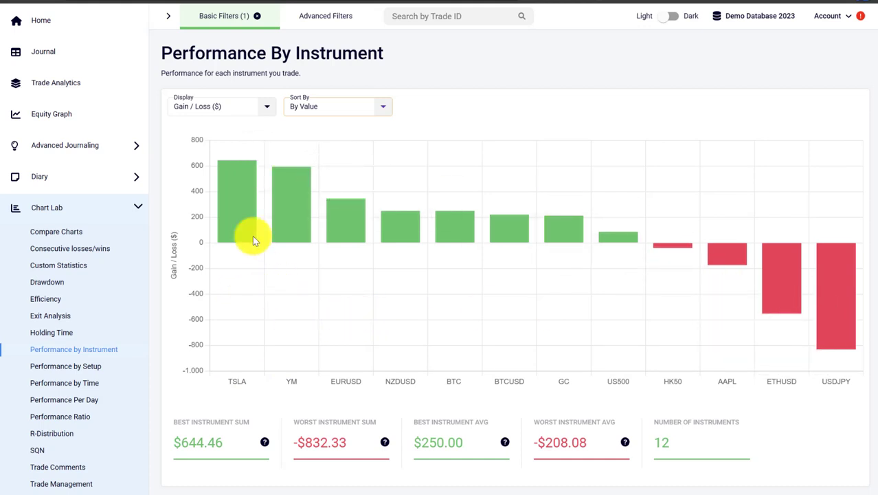
mouse_move(241, 309)
- Group Performance by Time into 10 minute intervals, then go to R Distribution
click(114, 367)
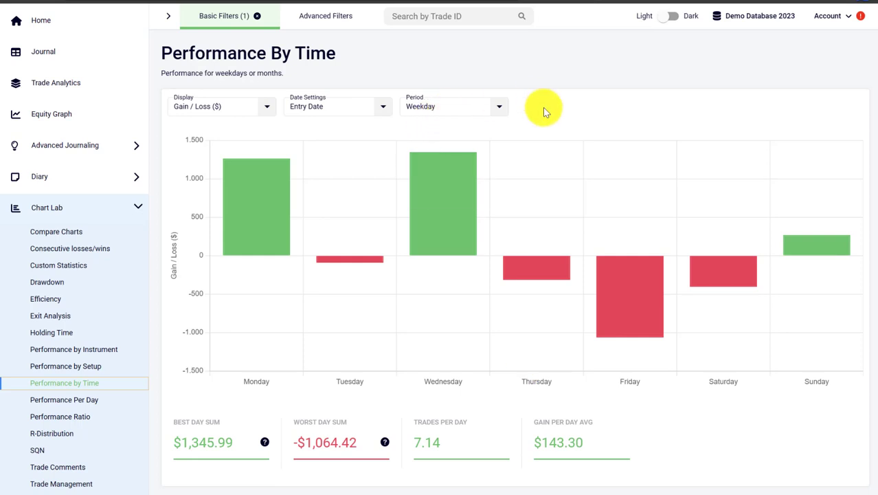
click(465, 108)
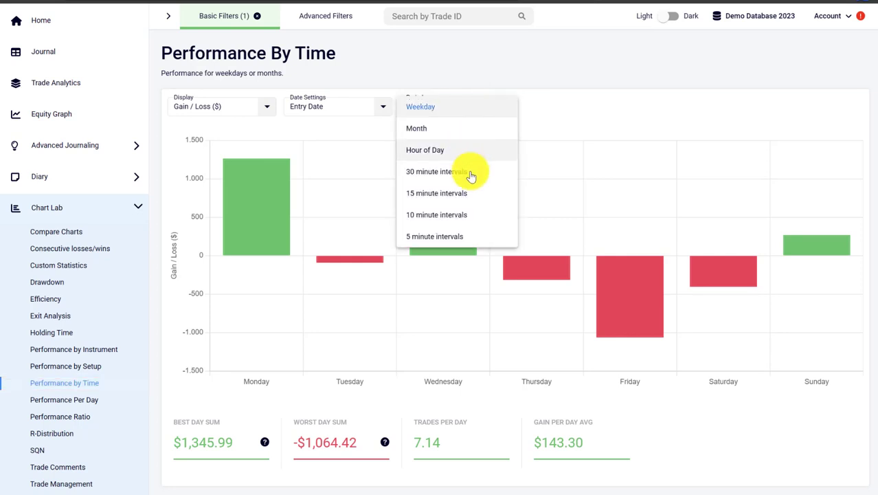
click(466, 218)
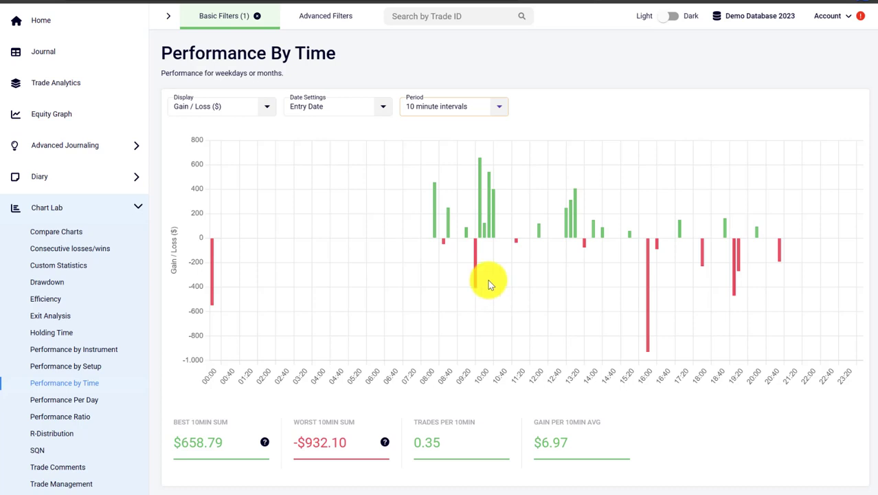
click(52, 432)
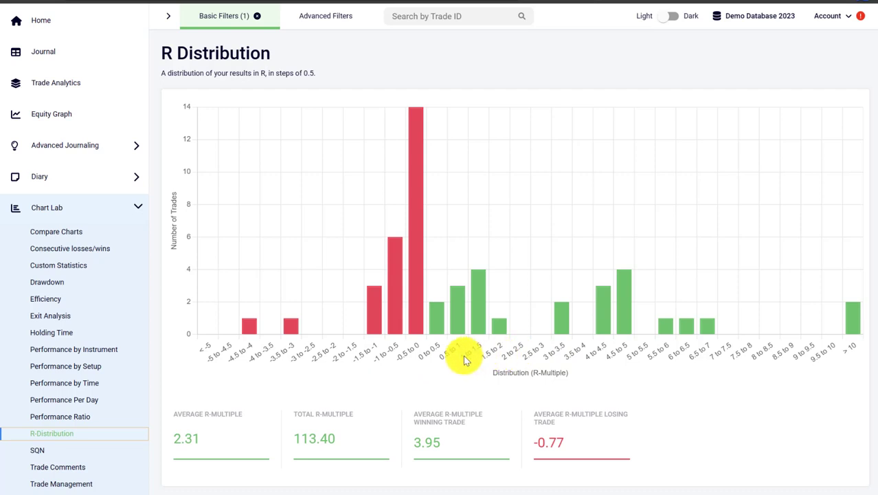
mouse_move(621, 292)
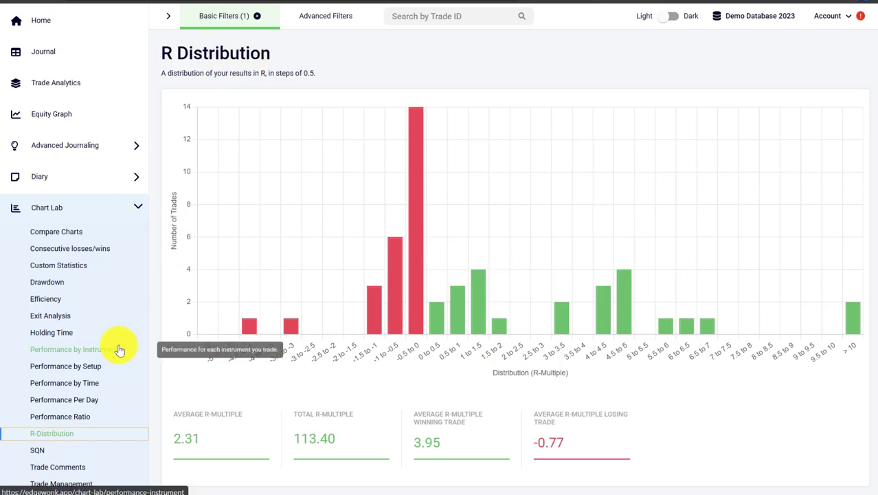
scroll(117, 349, down, 3)
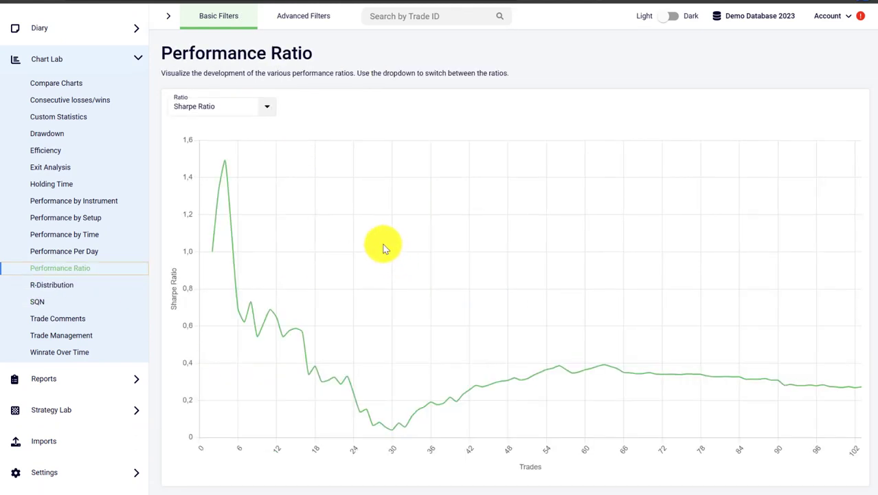
- Try the Calmar and Profit Factor ratios, settle on SQN, and bring up the account options
click(235, 114)
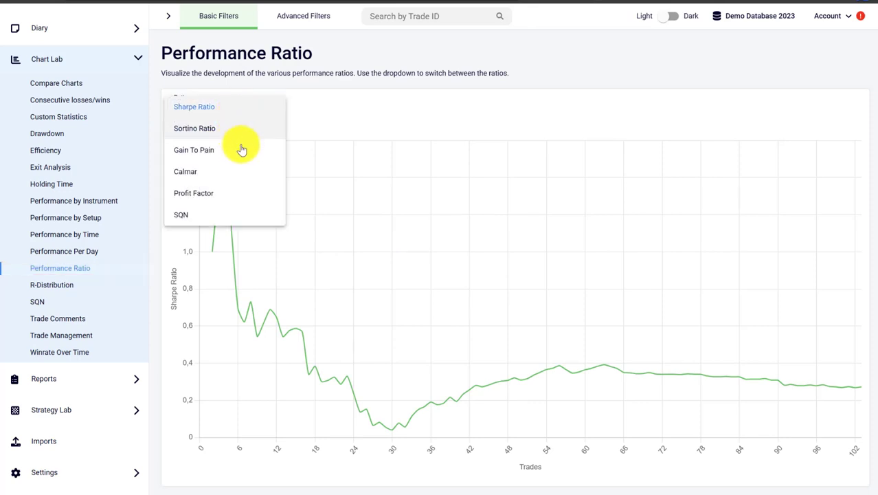
click(235, 172)
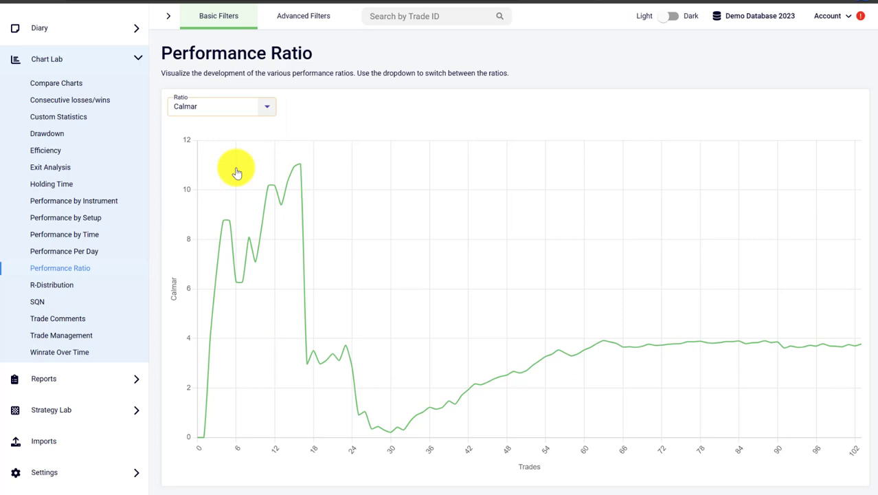
click(221, 110)
click(223, 136)
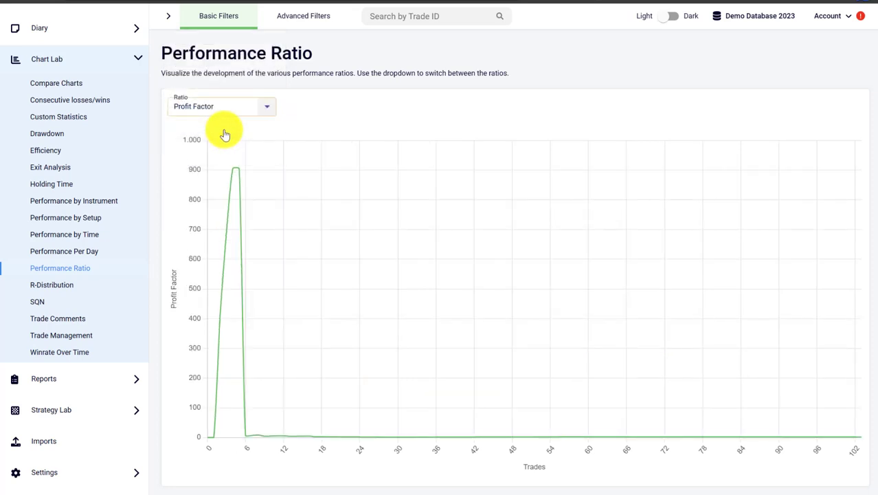
click(221, 112)
click(215, 136)
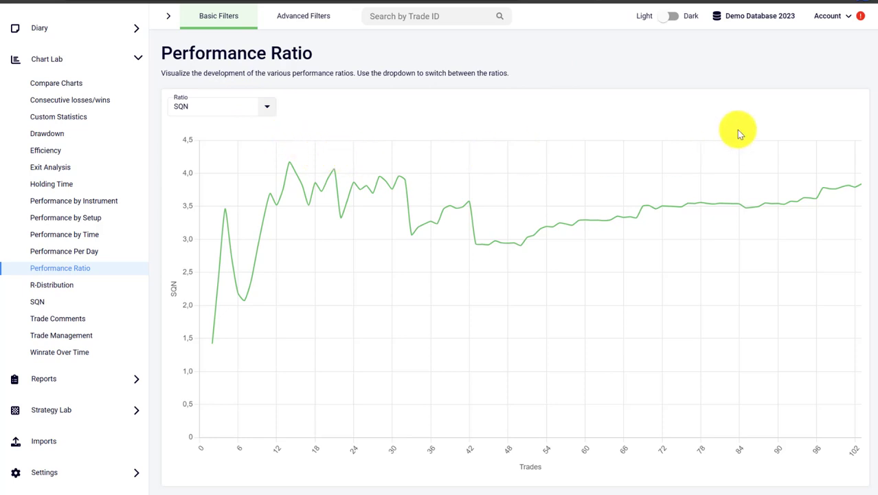
click(829, 23)
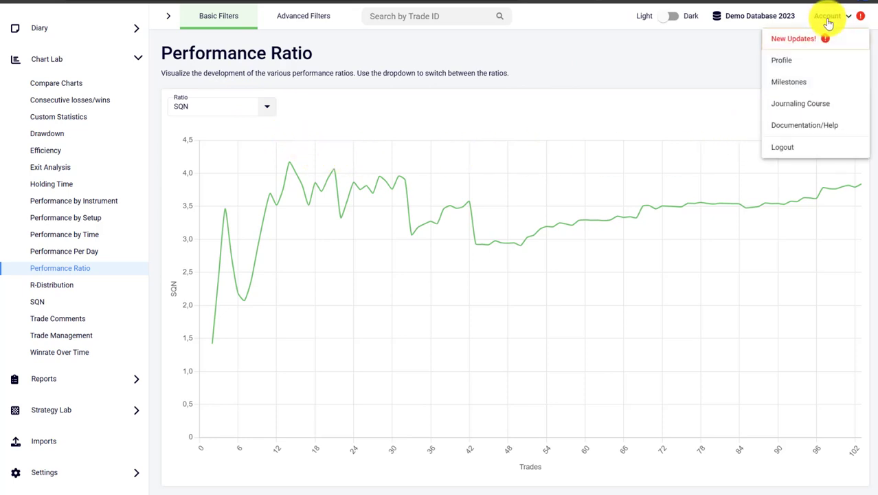
- In the Help Center, open Metrics / Stats Explained and list all 15 Performance articles
click(822, 127)
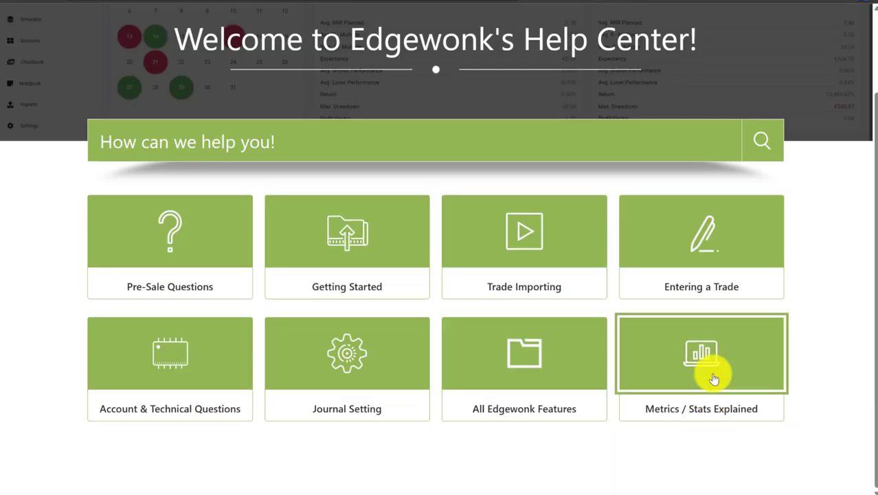
click(715, 371)
scroll(573, 324, down, 3)
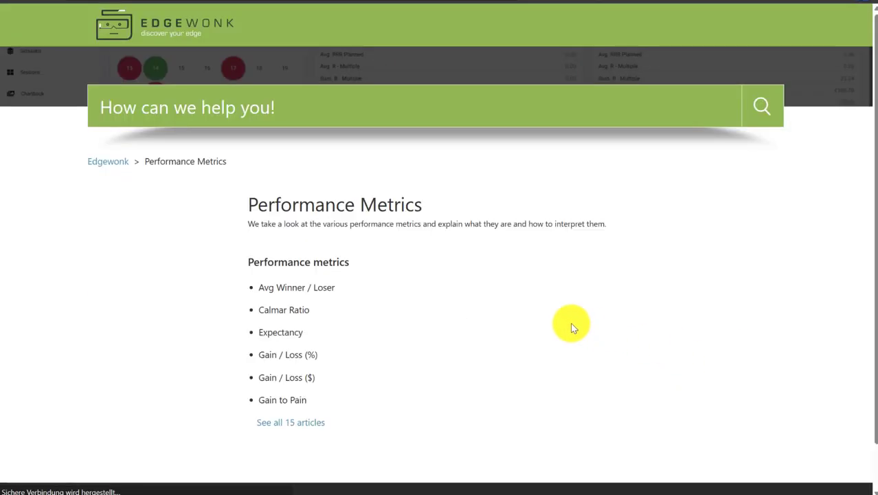
click(308, 348)
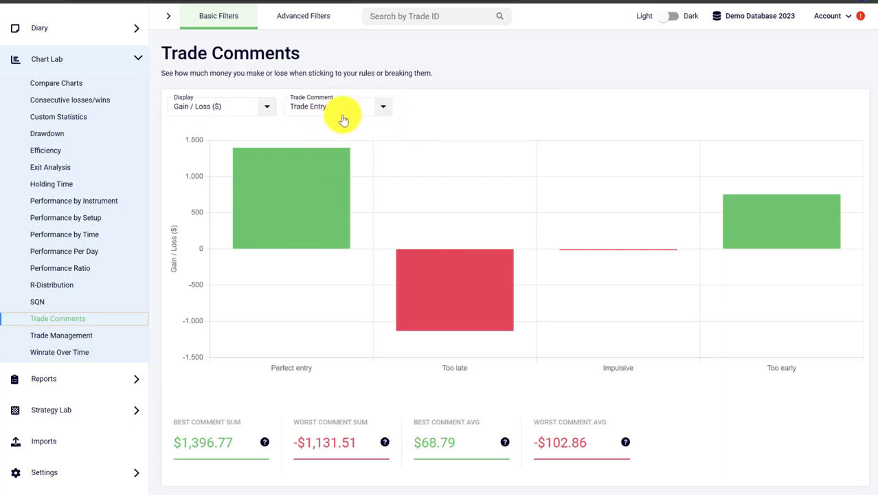
- Chart gains for trades with Trade Exit comments
mouse_move(294, 213)
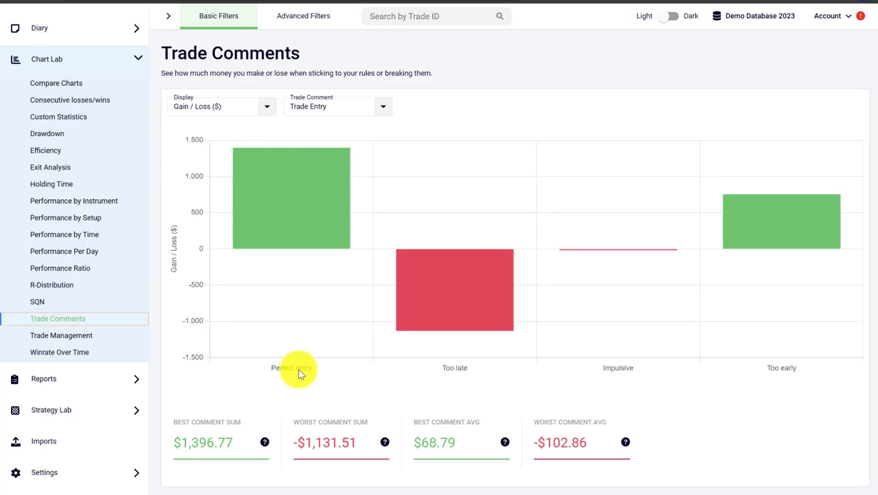
mouse_move(434, 298)
click(110, 328)
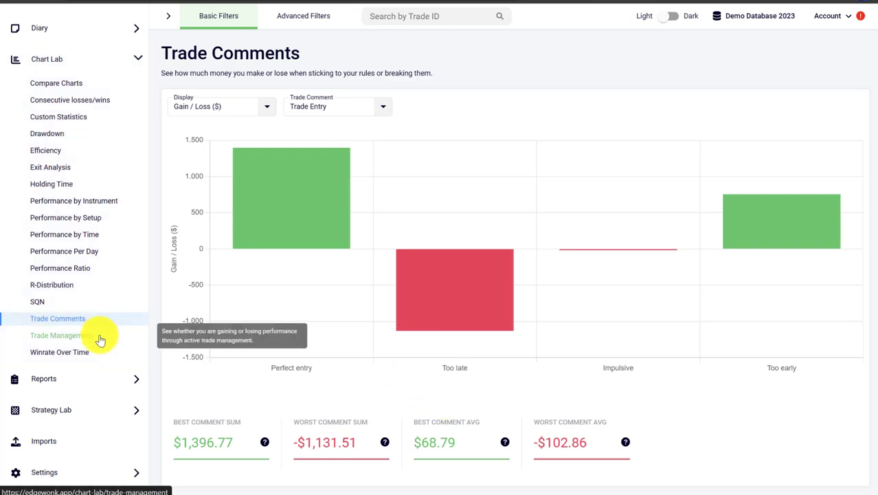
click(374, 111)
click(342, 129)
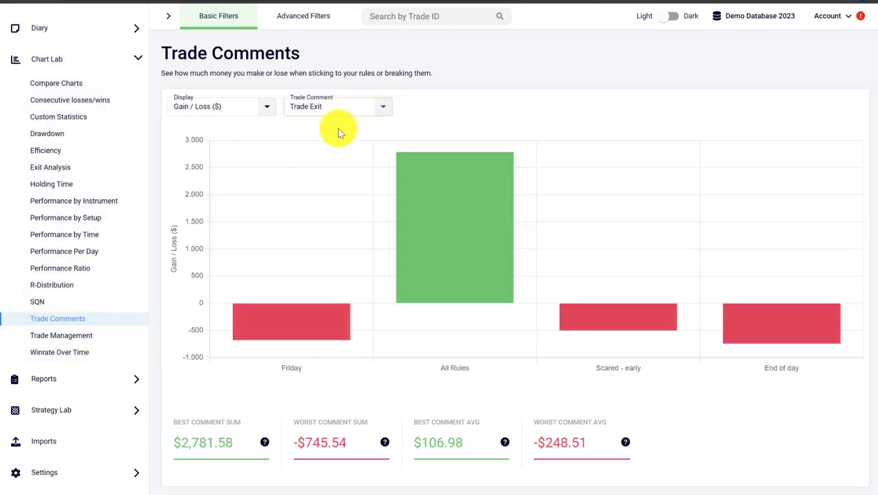
- Switch the comment chart to Trade Management, then open the Trade Management performance page
mouse_move(479, 260)
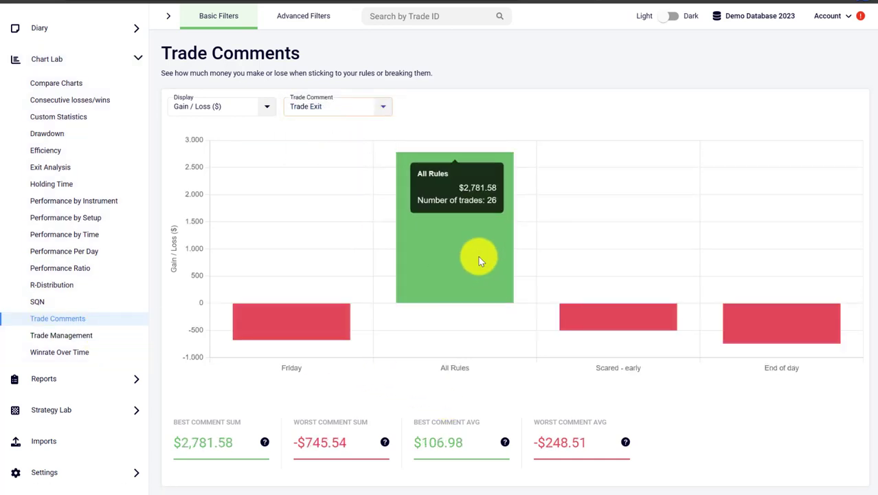
click(357, 112)
click(356, 130)
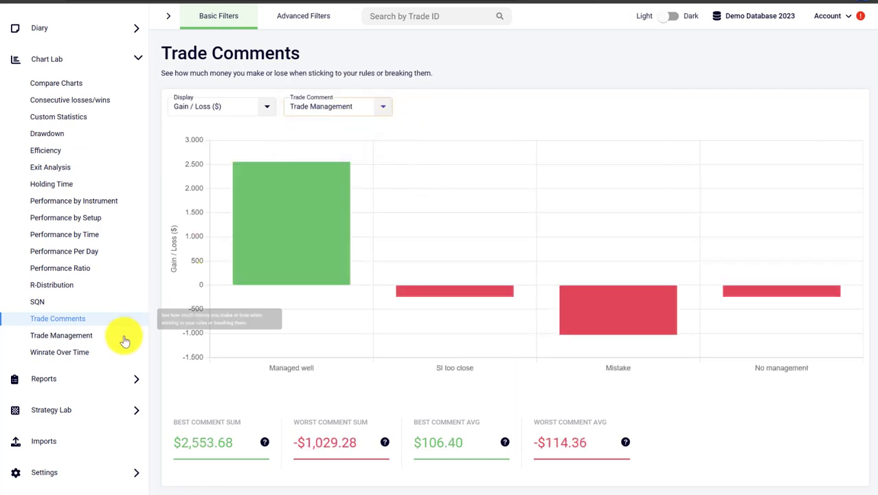
click(102, 339)
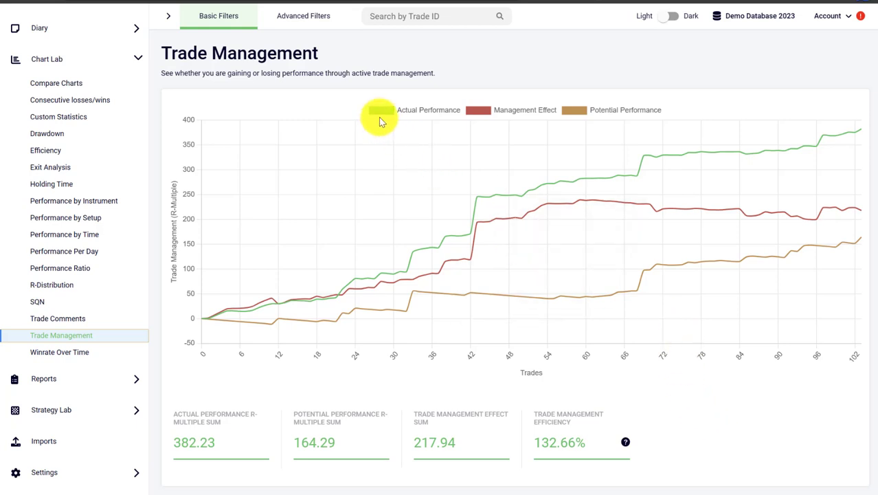
- Inspect the Actual, Potential and Management Effect lines on the Trade Management chart
mouse_move(492, 195)
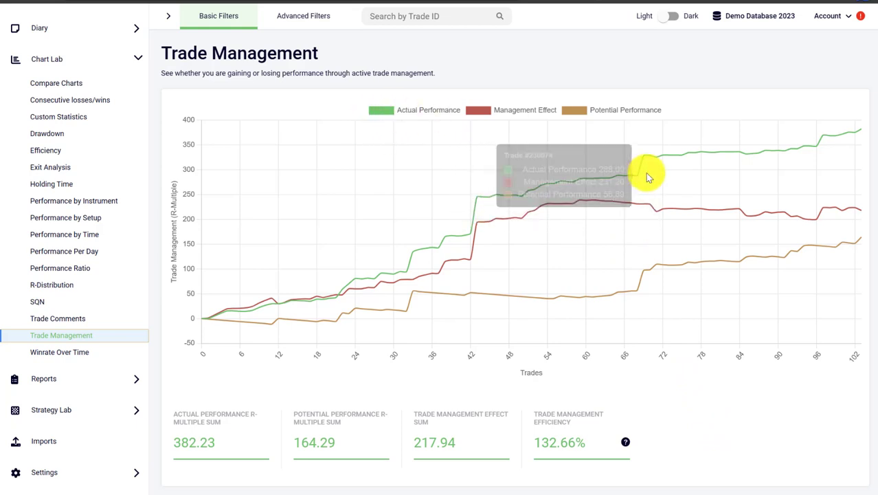
mouse_move(725, 155)
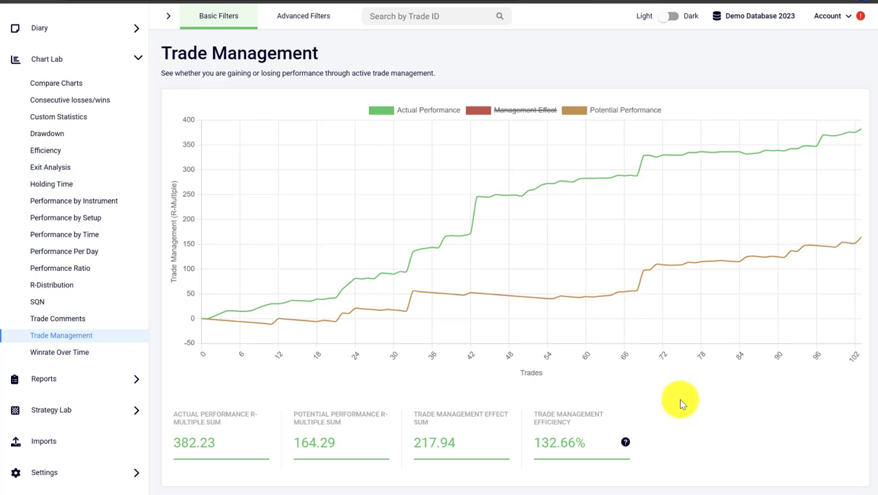
mouse_move(609, 305)
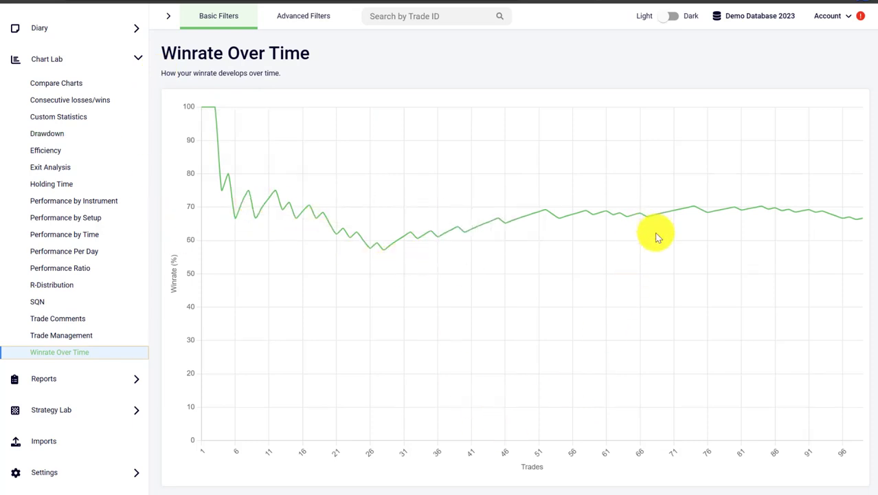
- Scroll to the top of the Winrate Over Time chart page
scroll(98, 141, up, 1)
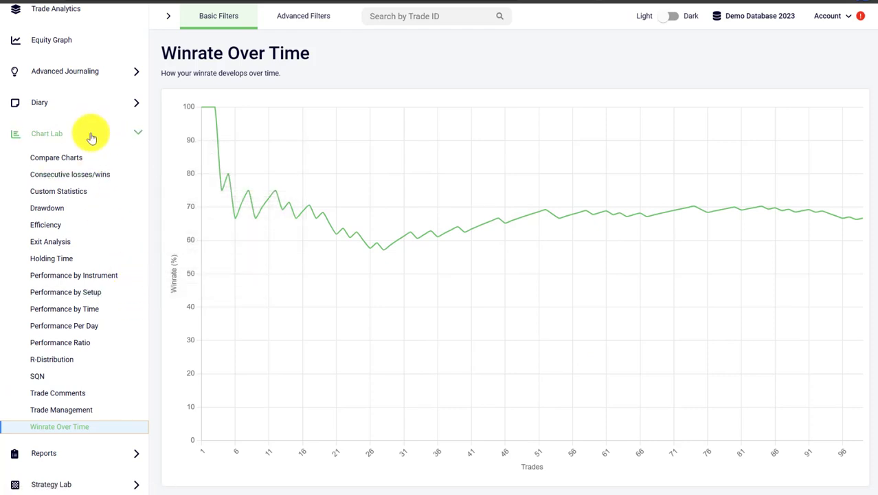
- View the Advanced Filters panel, then return to Basic Filters showing Instrument, Outcome and Month
click(303, 22)
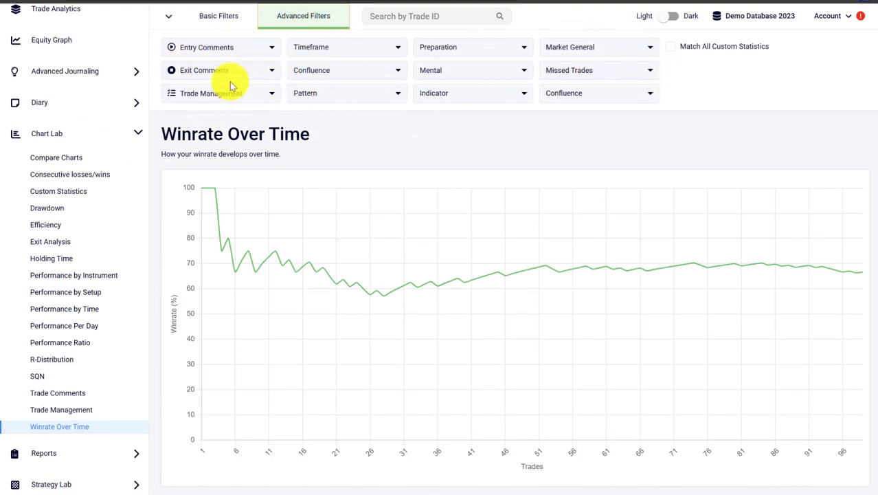
click(206, 17)
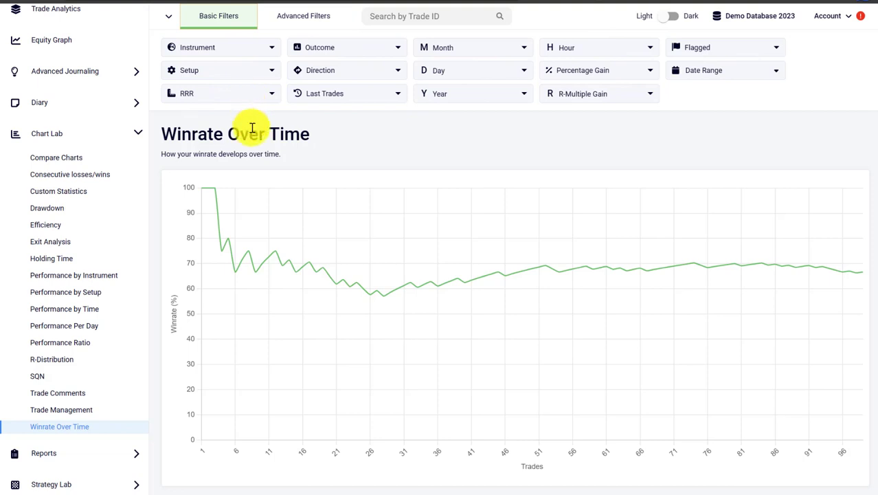